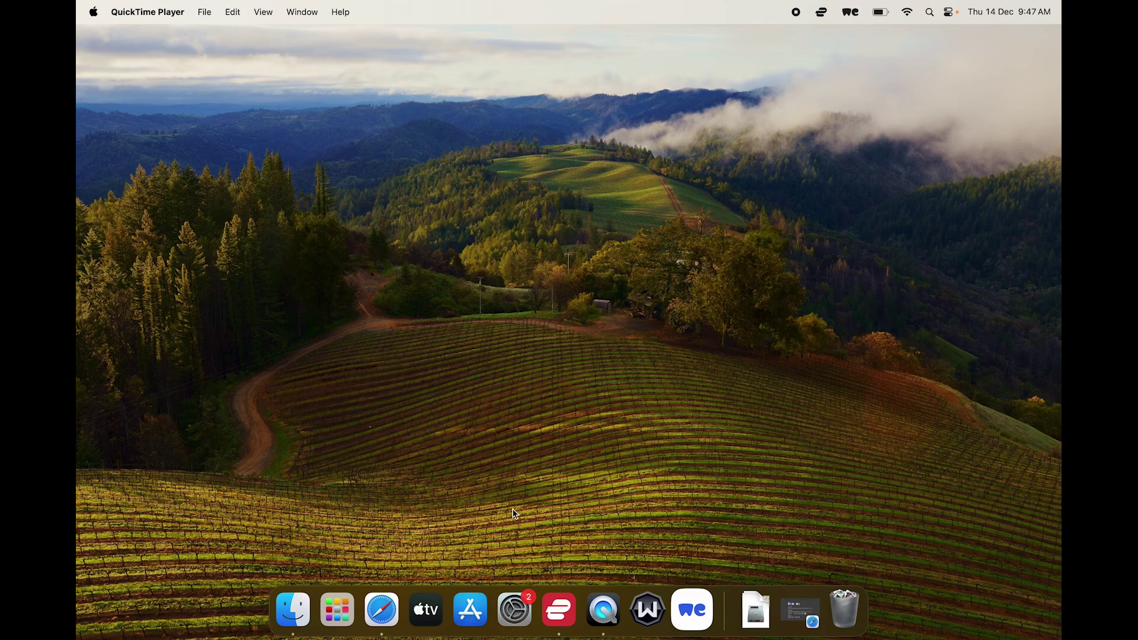
- Bring up ExpressVPN and connect it to the UK - East London location
click(554, 605)
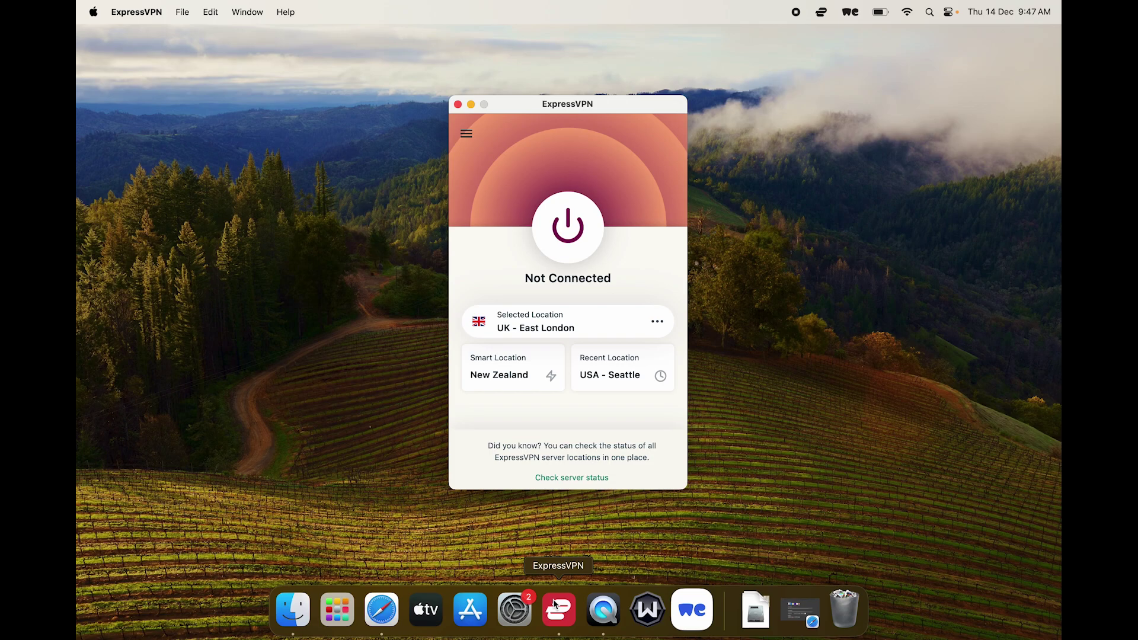
mouse_move(571, 111)
mouse_down()
mouse_move(568, 47)
mouse_move(567, 145)
mouse_up()
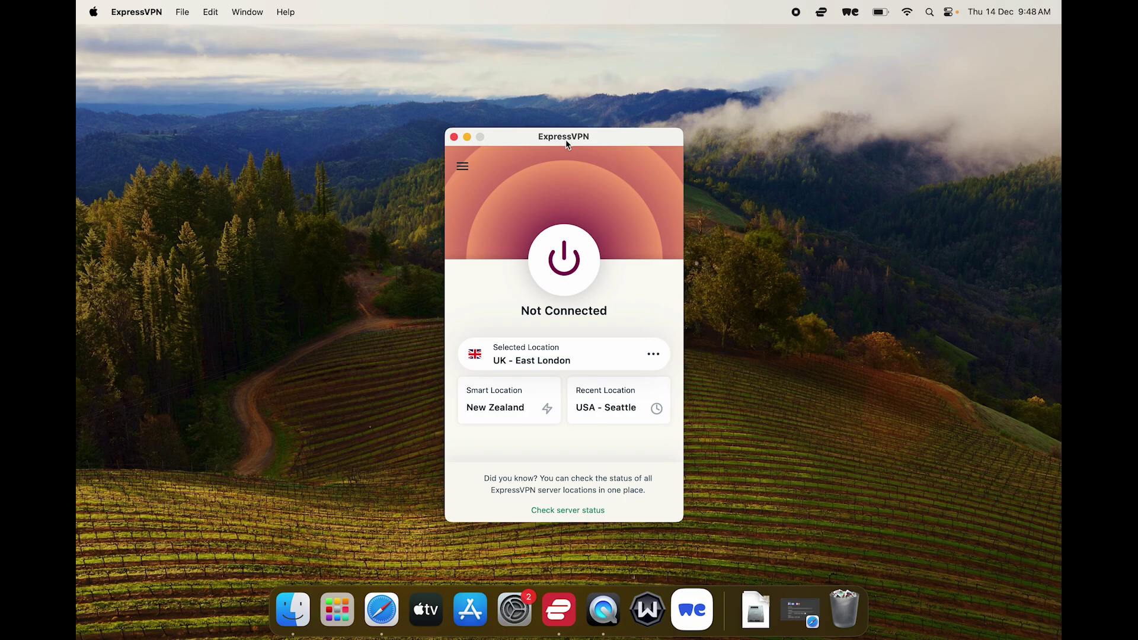
mouse_move(566, 140)
mouse_down()
mouse_move(559, 36)
mouse_move(570, 140)
mouse_up()
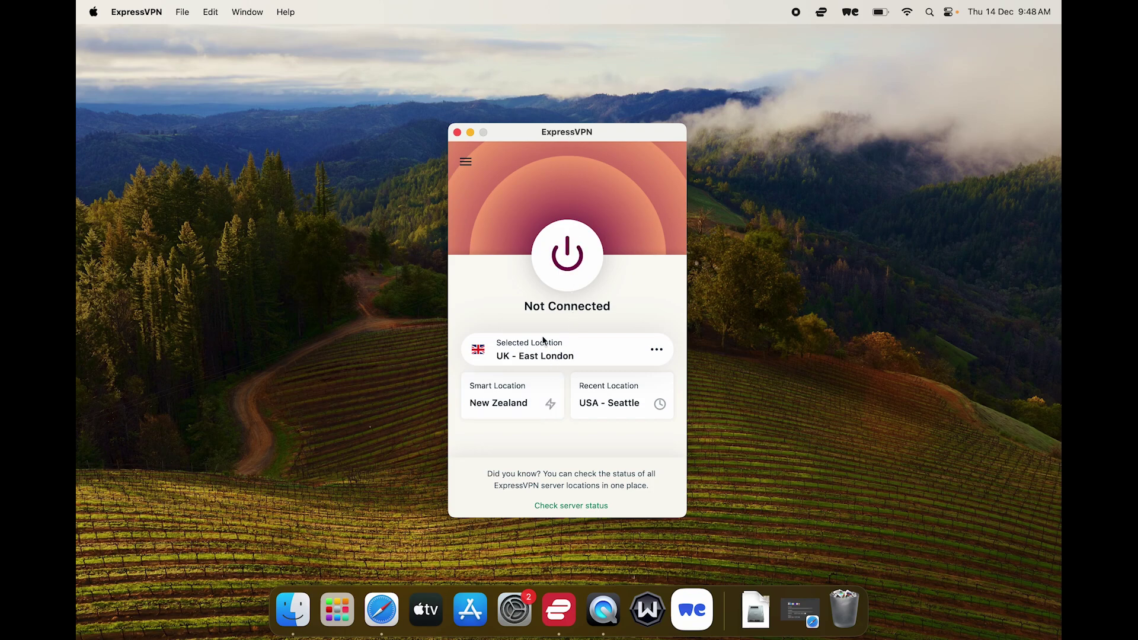
click(571, 262)
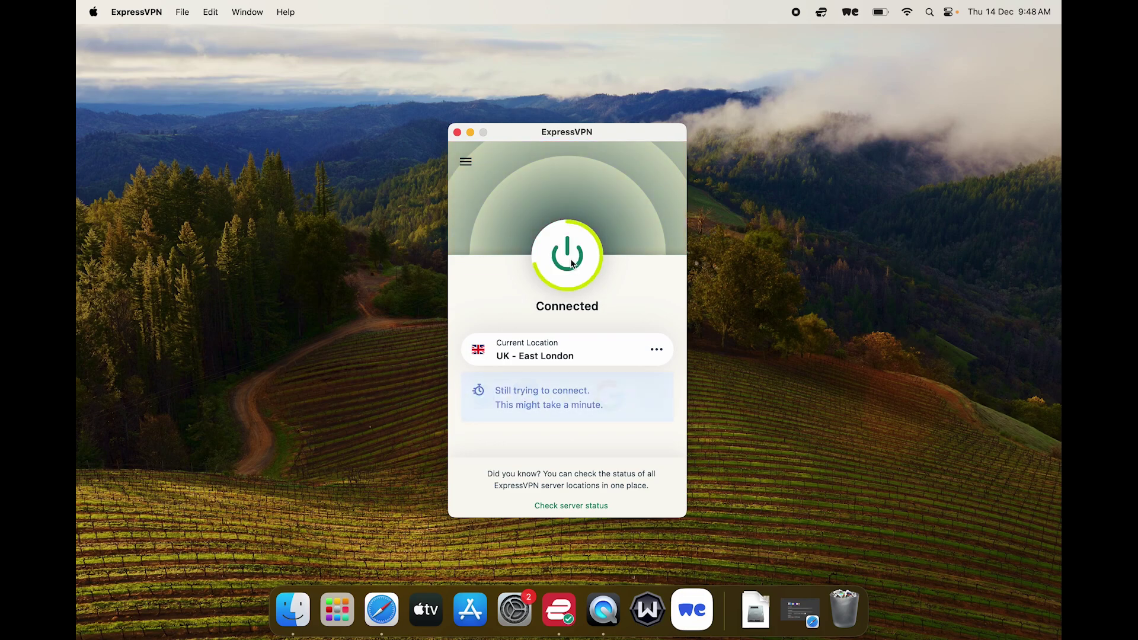
- Launch Safari, quit it, and relaunch it fresh
click(381, 611)
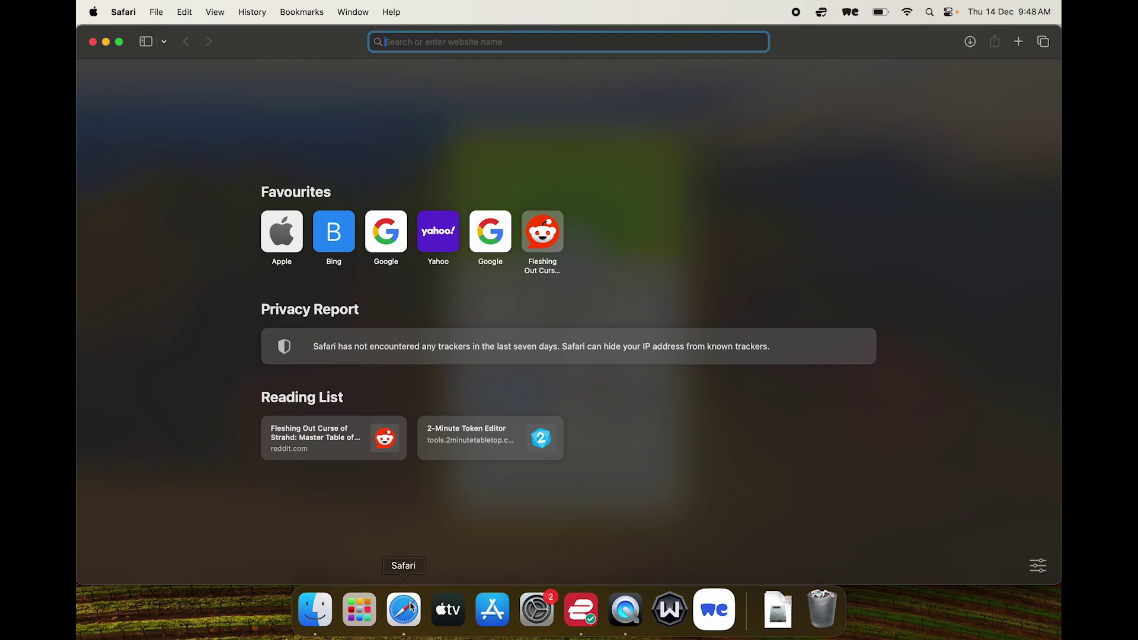
right_click(409, 608)
click(411, 562)
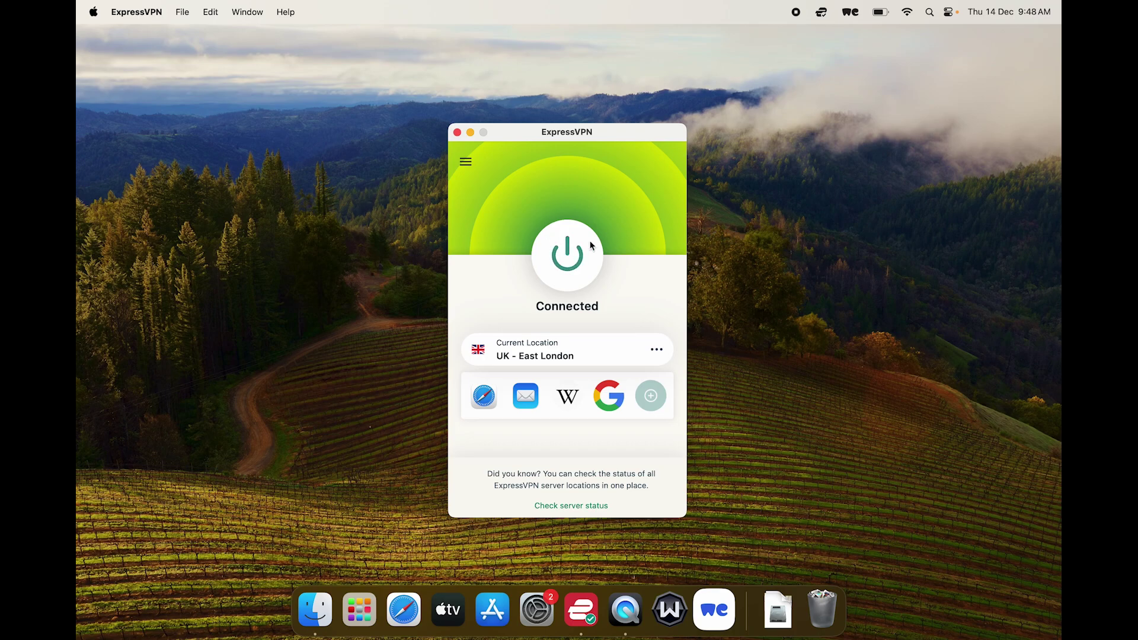
click(403, 609)
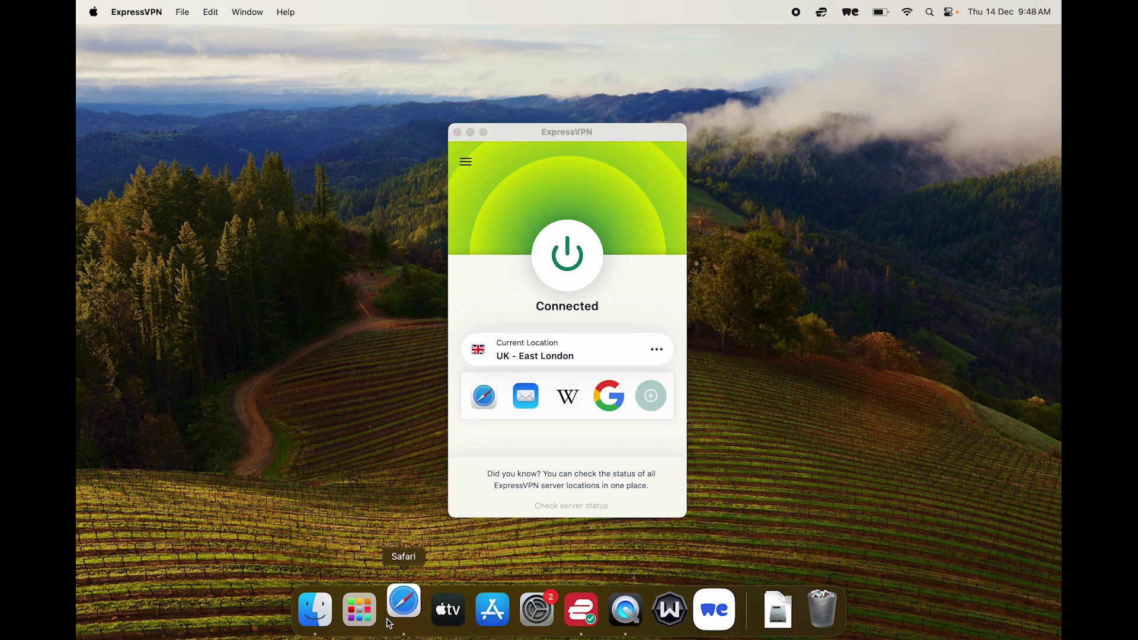
text(a)
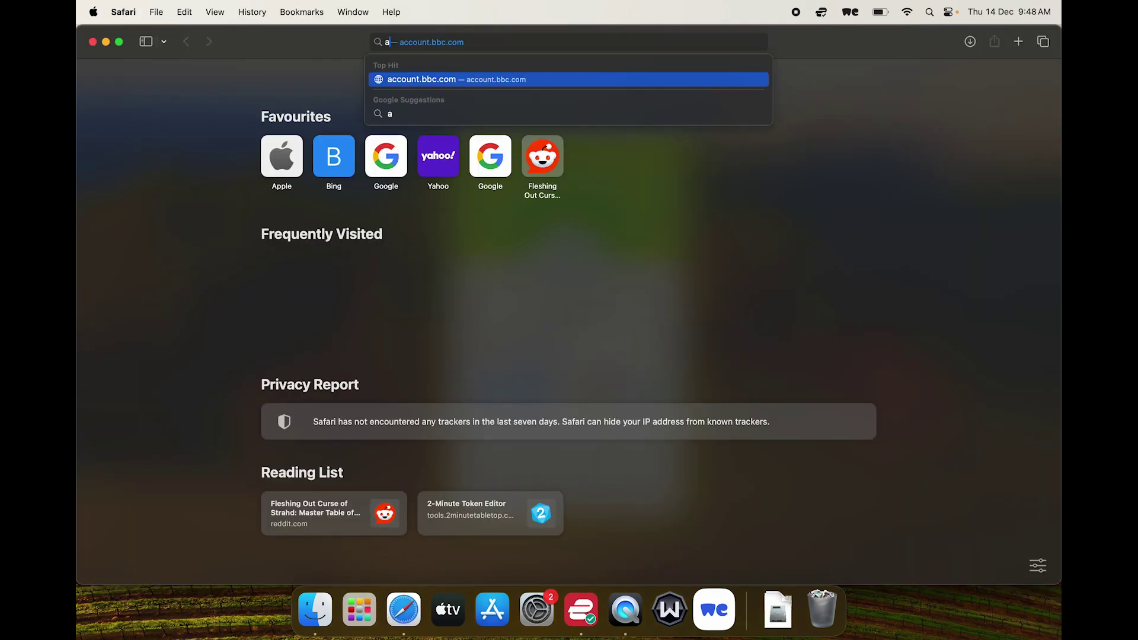
text(pple.ap)
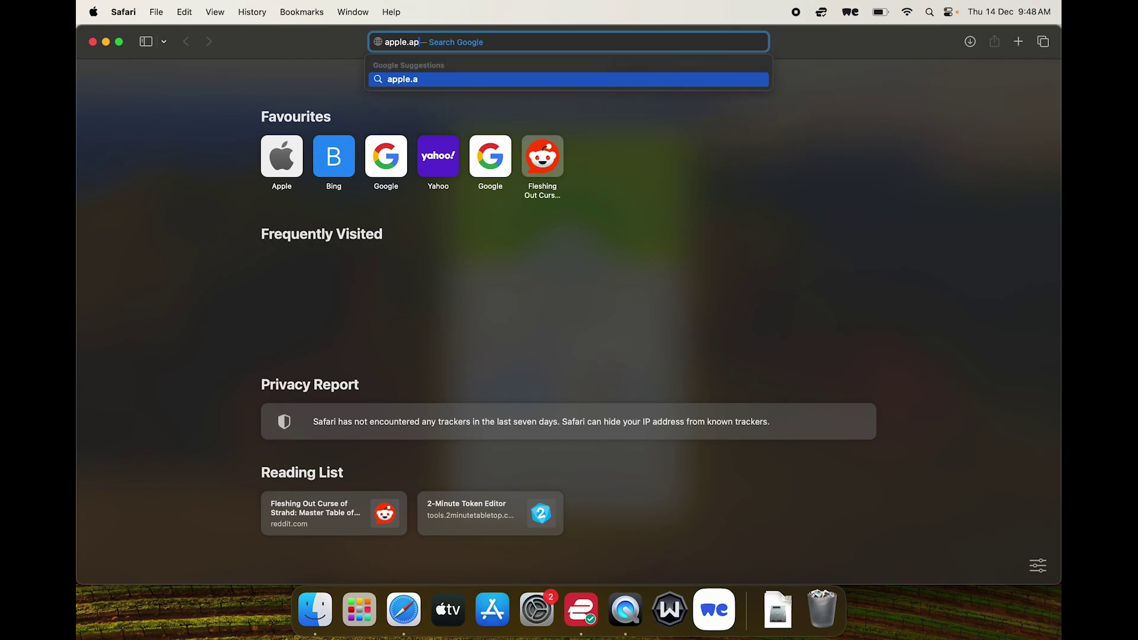
text(pleid.com)
- Load appleid.apple.com after correcting a first address that gave server-not-found
key(Return)
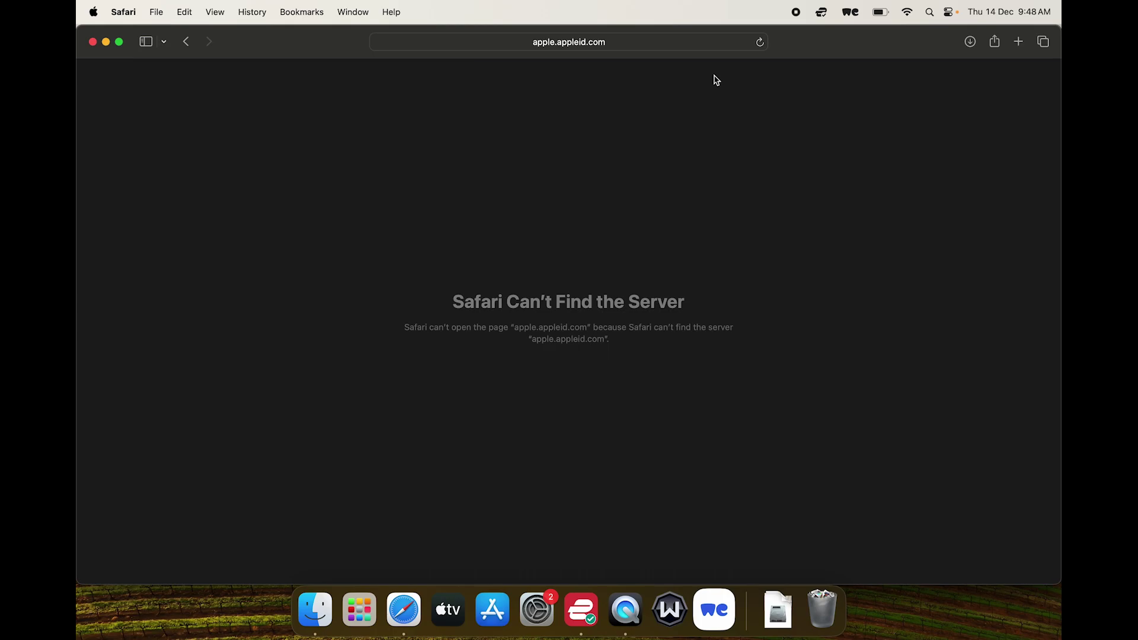
click(632, 41)
text(apple)
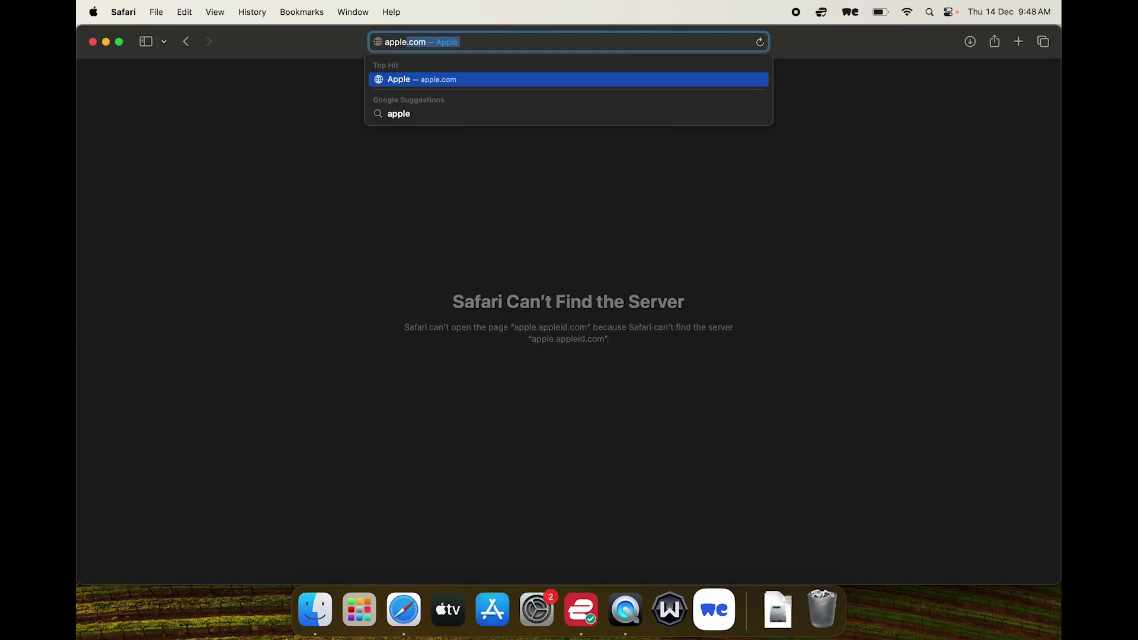
text(id.apple.com)
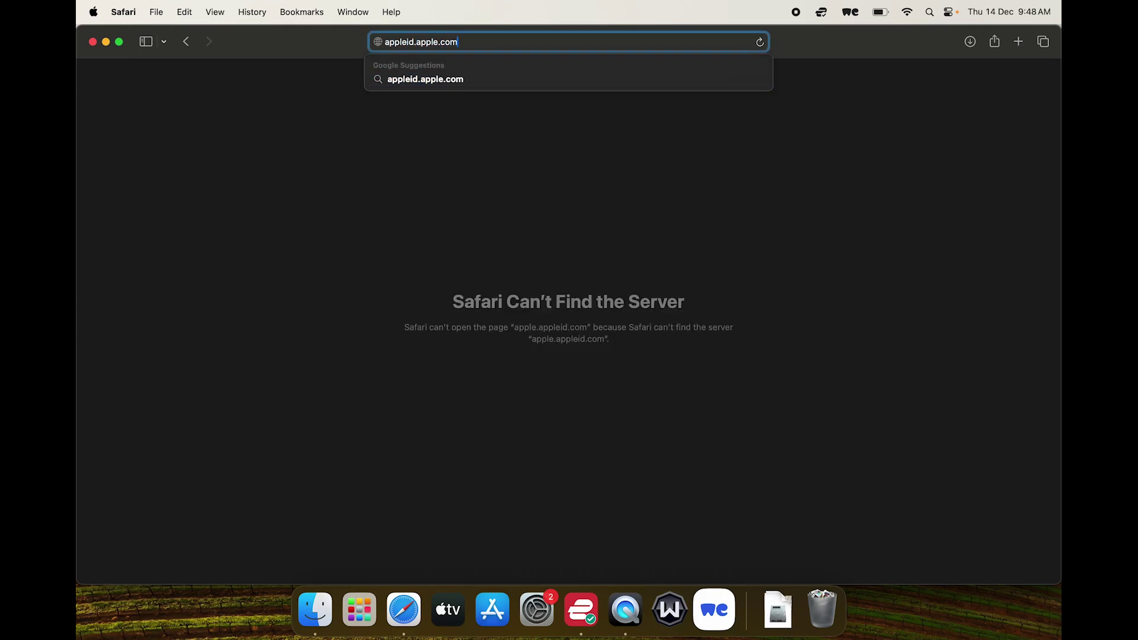
key(Return)
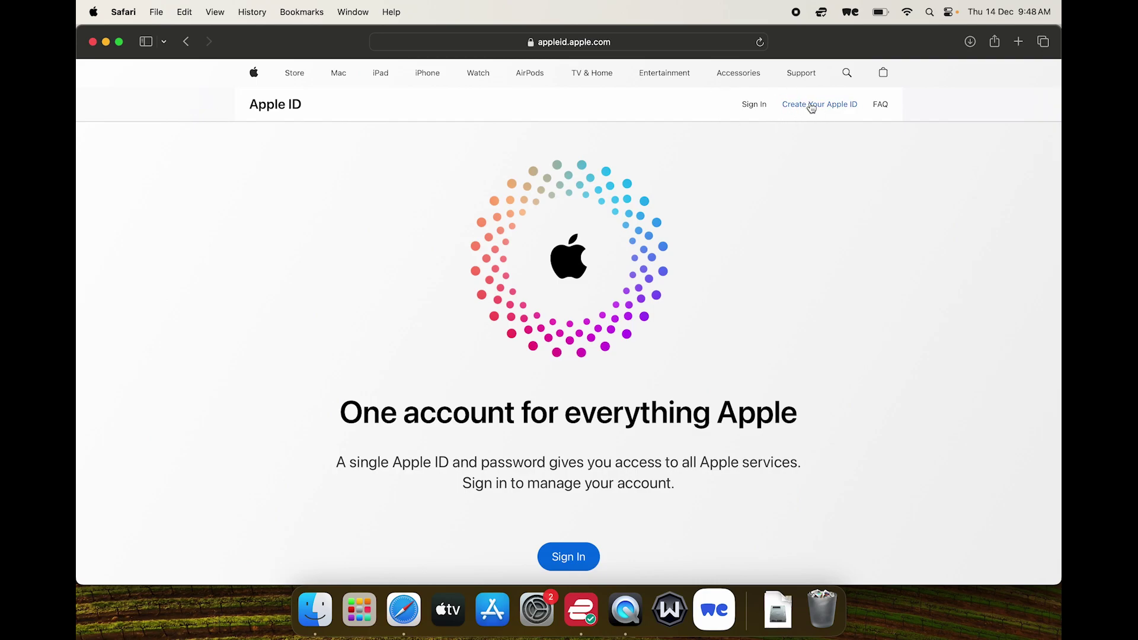
- Begin Create Your Apple ID with Country/Region set to United Kingdom and move to the email field
click(810, 105)
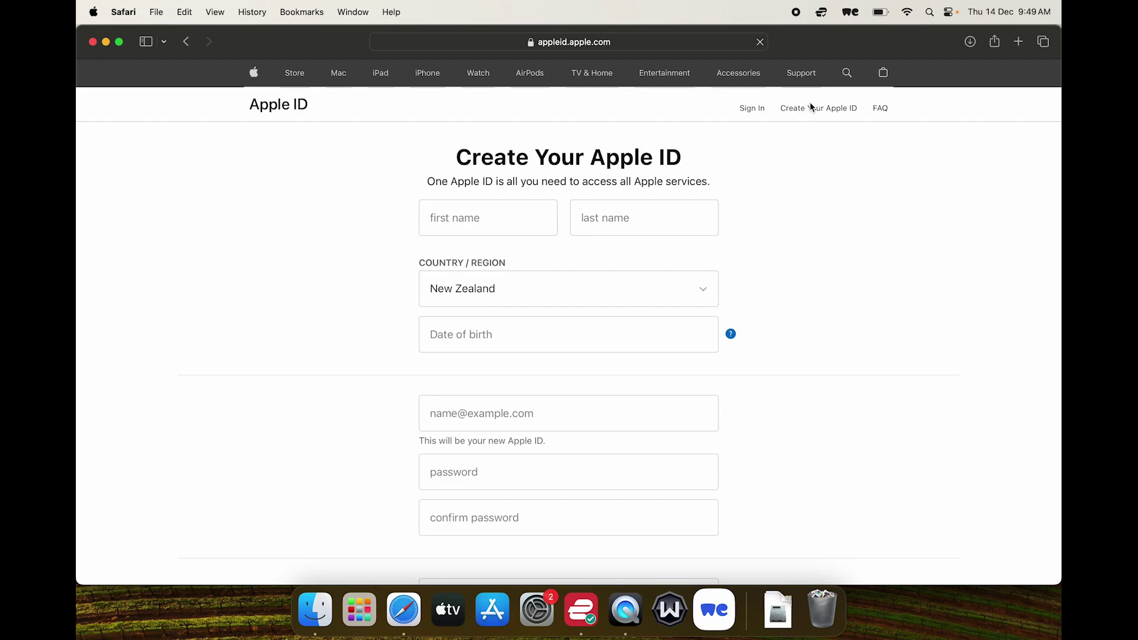
scroll(676, 289, down, 1)
scroll(675, 288, down, 2)
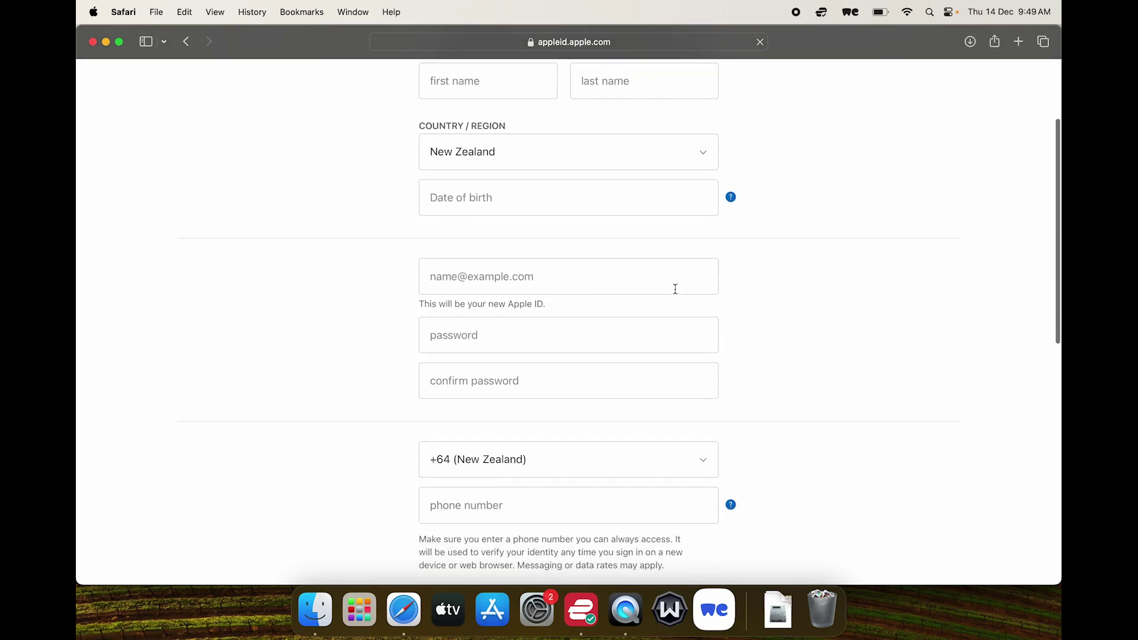
scroll(675, 288, down, 3)
scroll(675, 288, up, 3)
scroll(675, 289, up, 1)
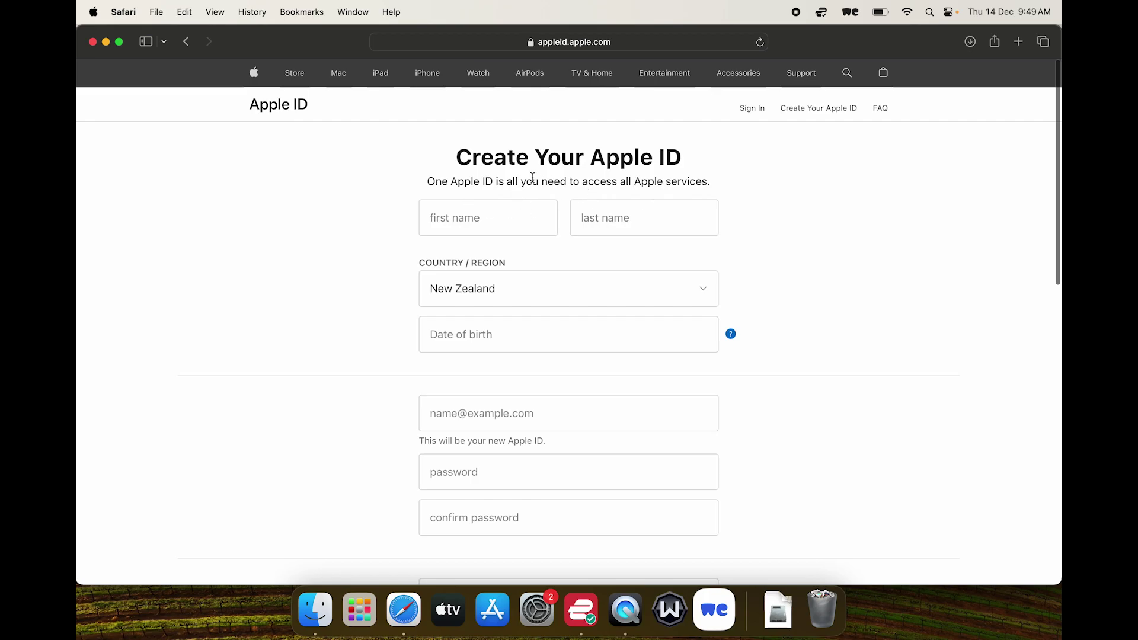
click(680, 300)
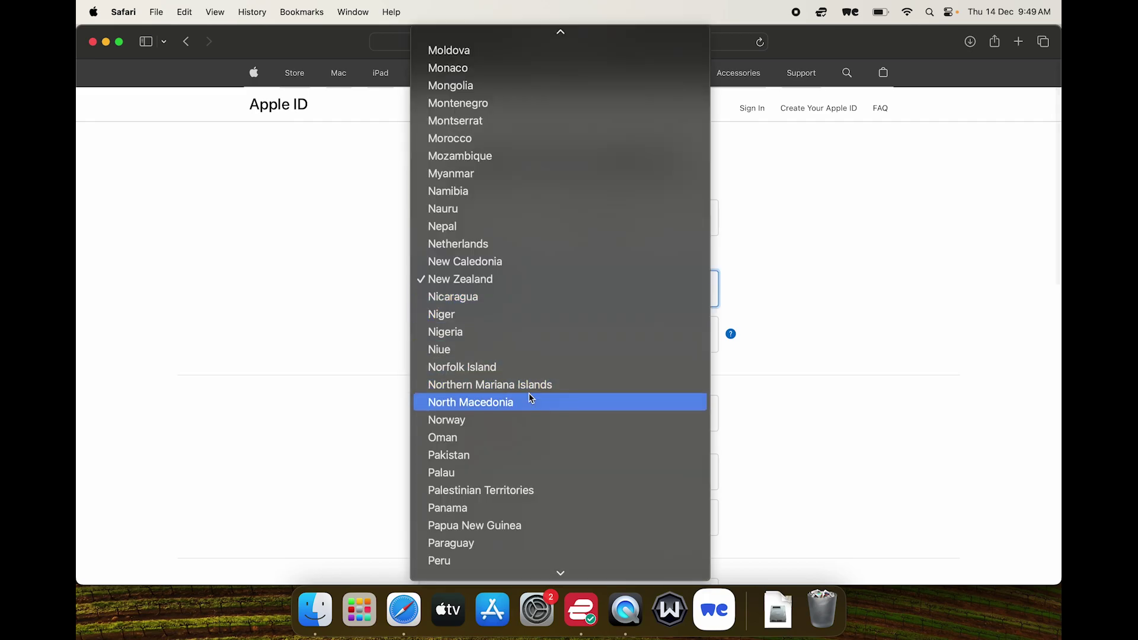
scroll(530, 399, down, 10)
scroll(529, 399, down, 5)
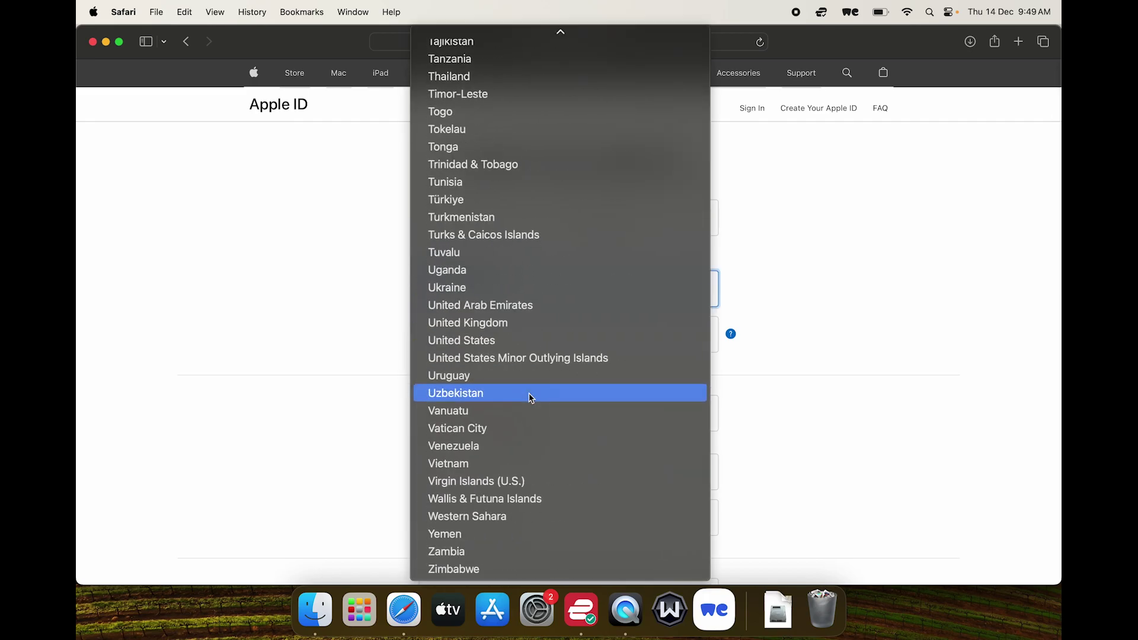
click(484, 326)
scroll(676, 379, down, 2)
scroll(676, 379, down, 2)
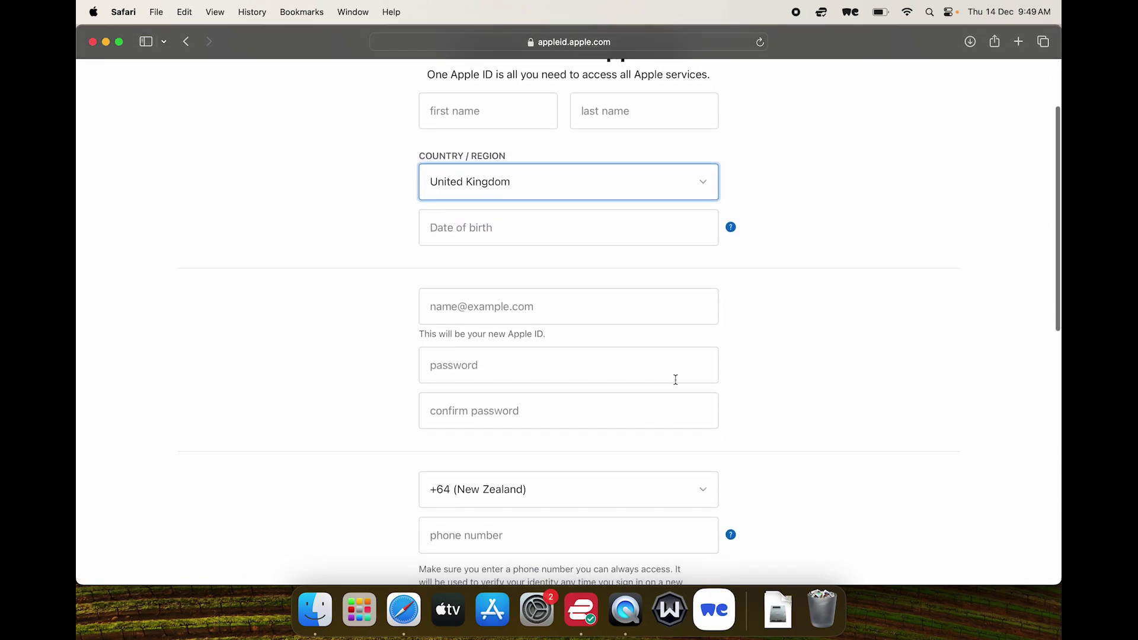
click(491, 307)
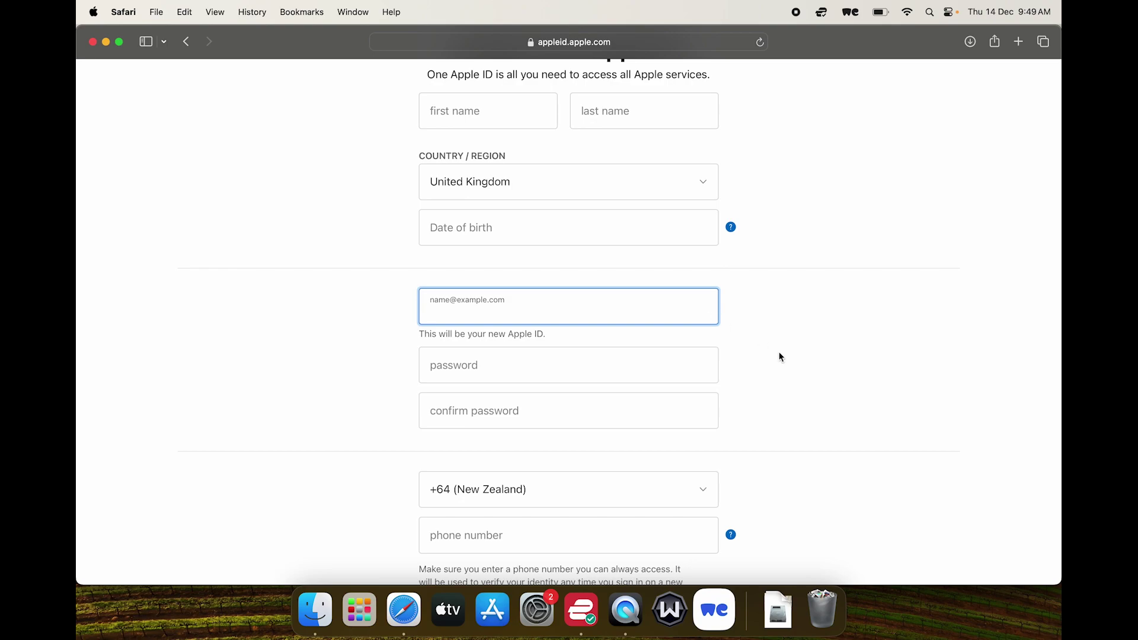
scroll(780, 357, down, 1)
scroll(779, 356, down, 1)
scroll(774, 353, down, 2)
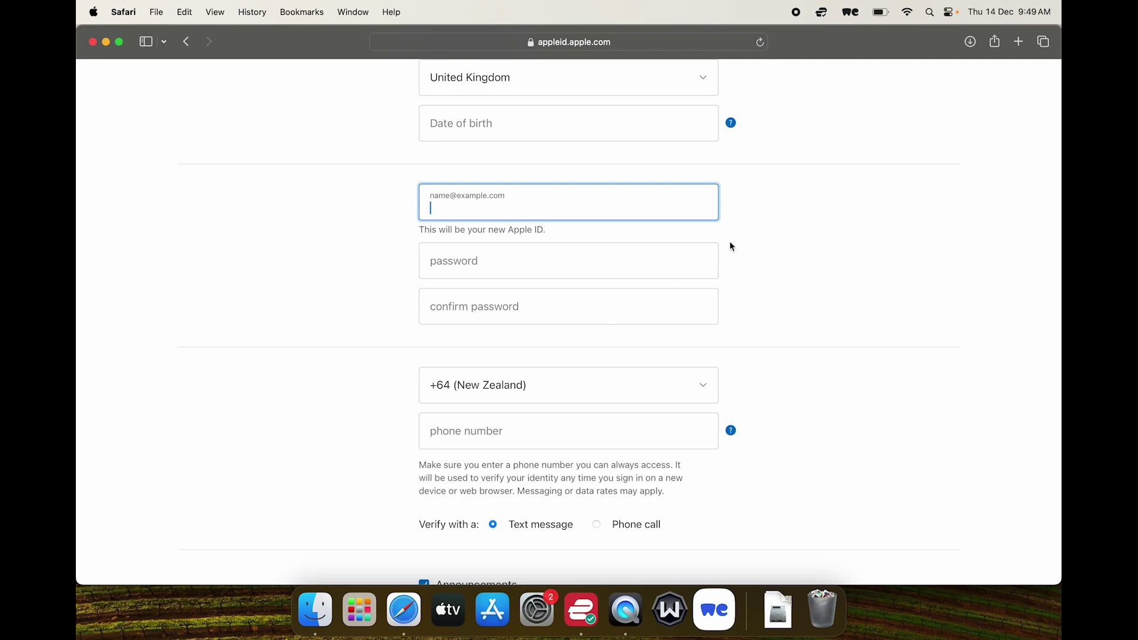
scroll(730, 246, up, 5)
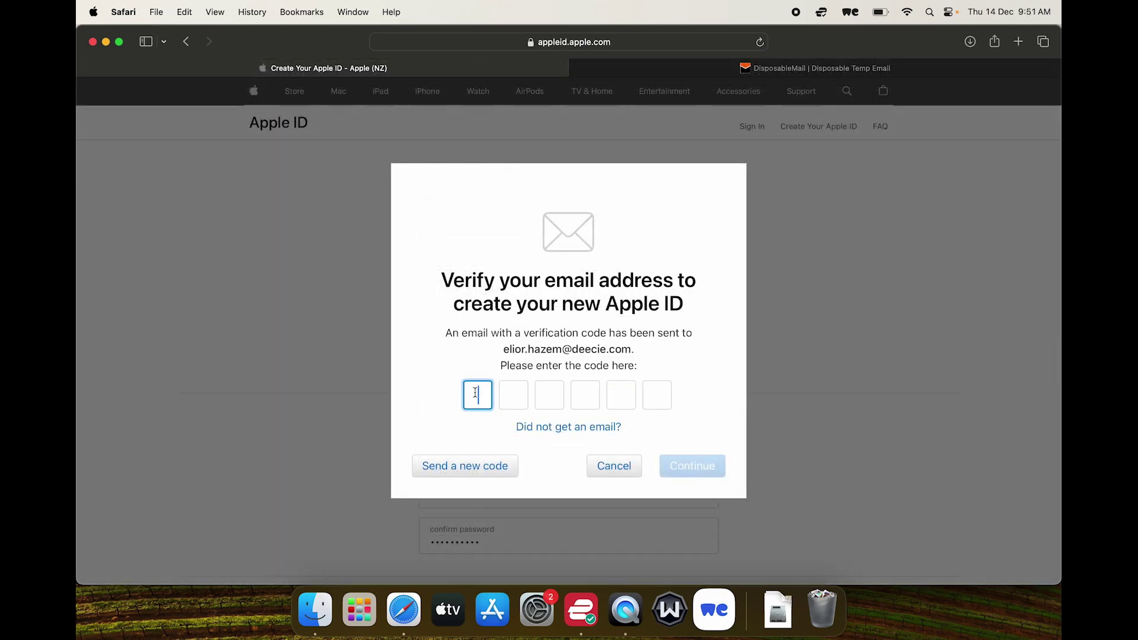
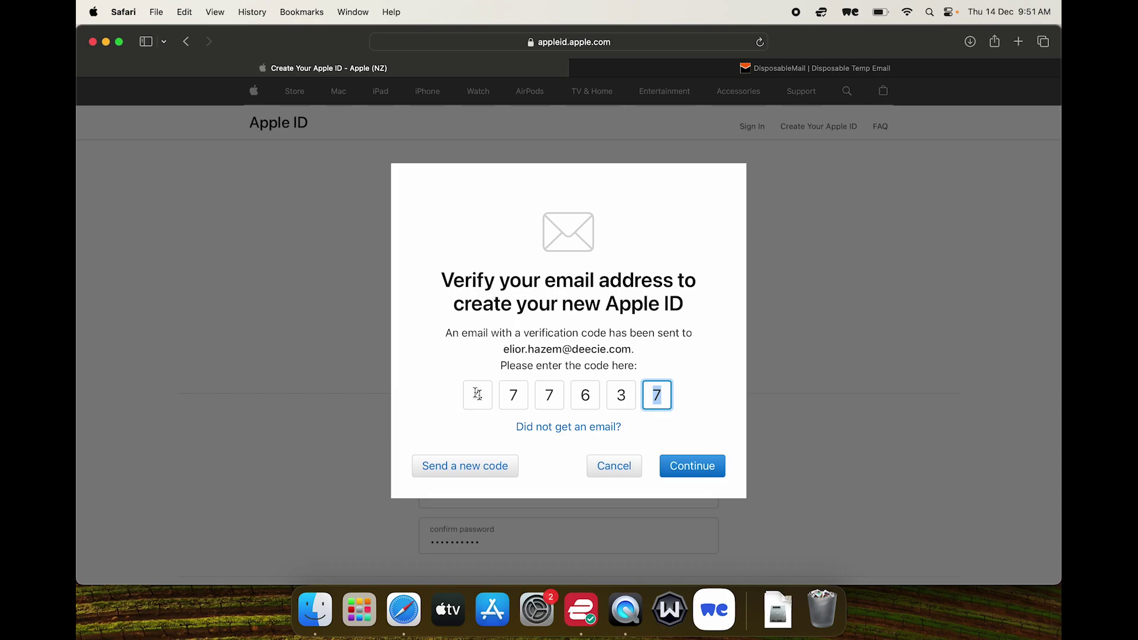
- Submit the emailed six-digit code, then the phone code, reaching the new account's page
click(697, 463)
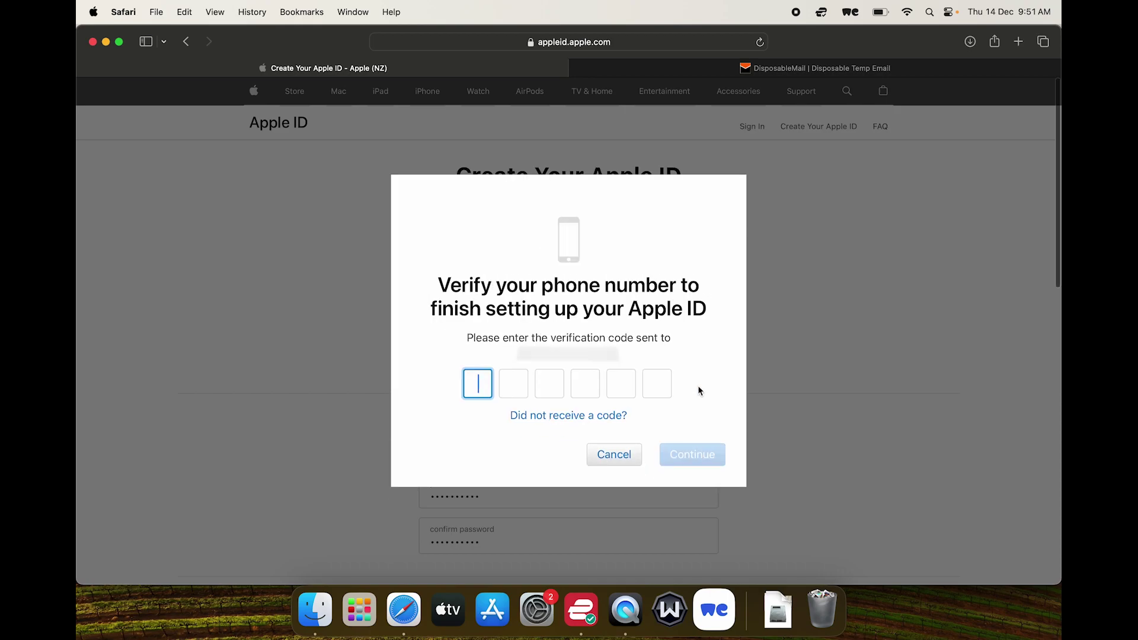
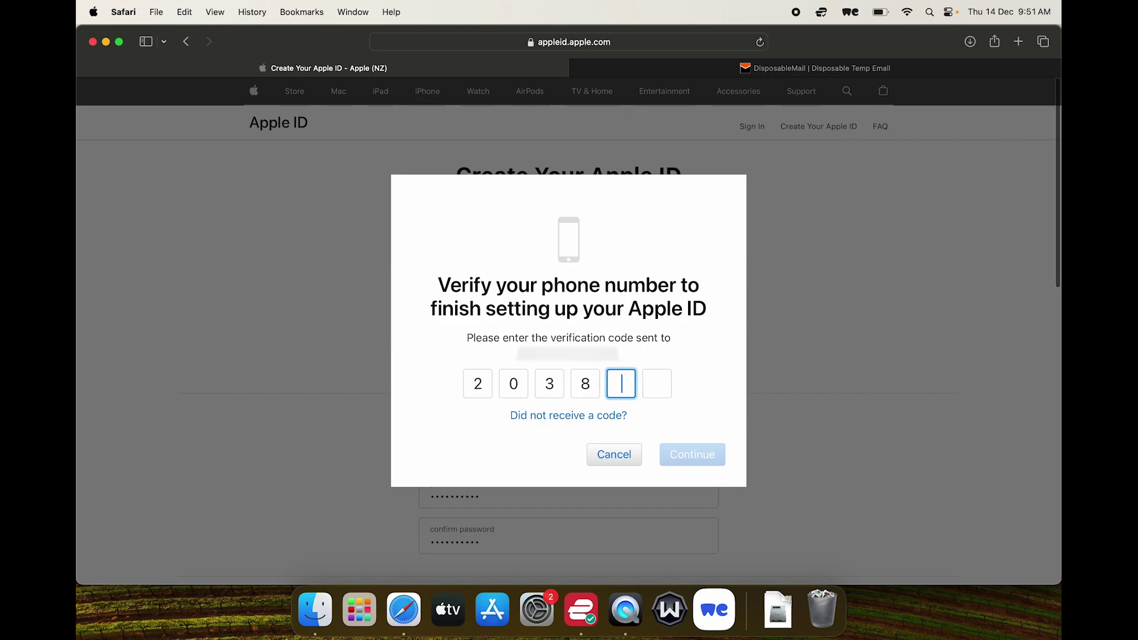
click(709, 459)
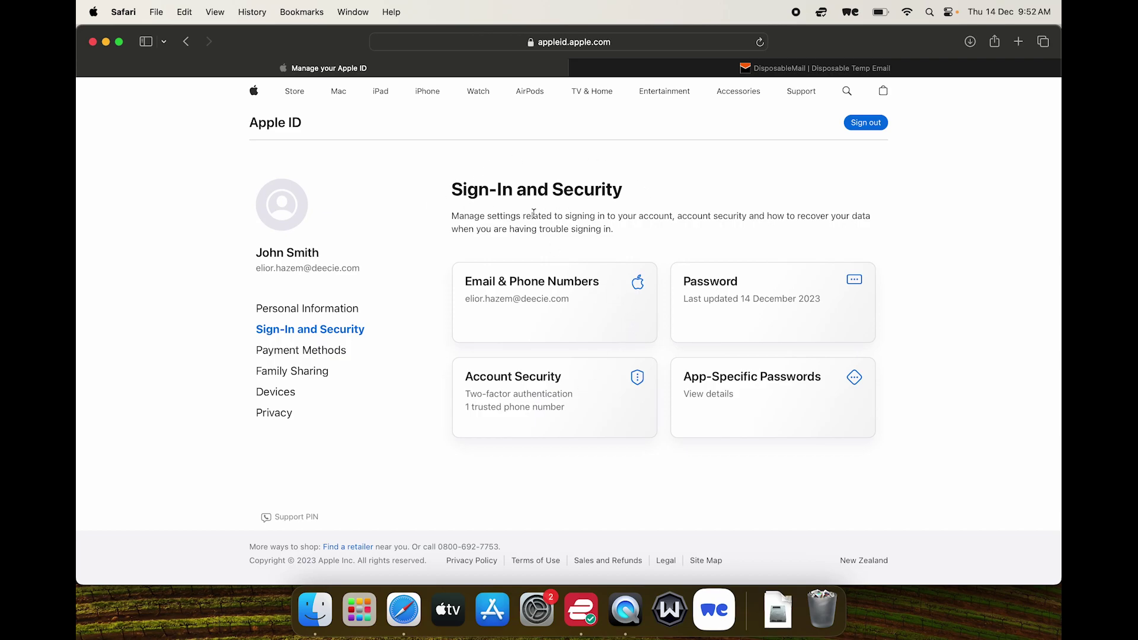
- Show Personal Information confirming United Kingdom, then bring ExpressVPN back in front
click(322, 313)
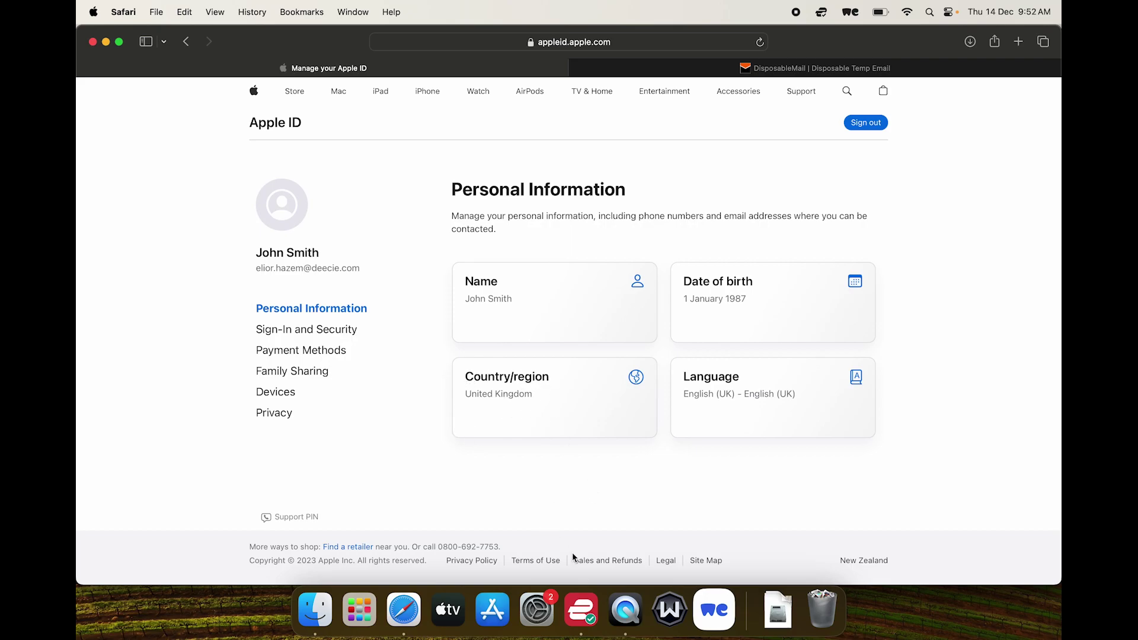
click(581, 610)
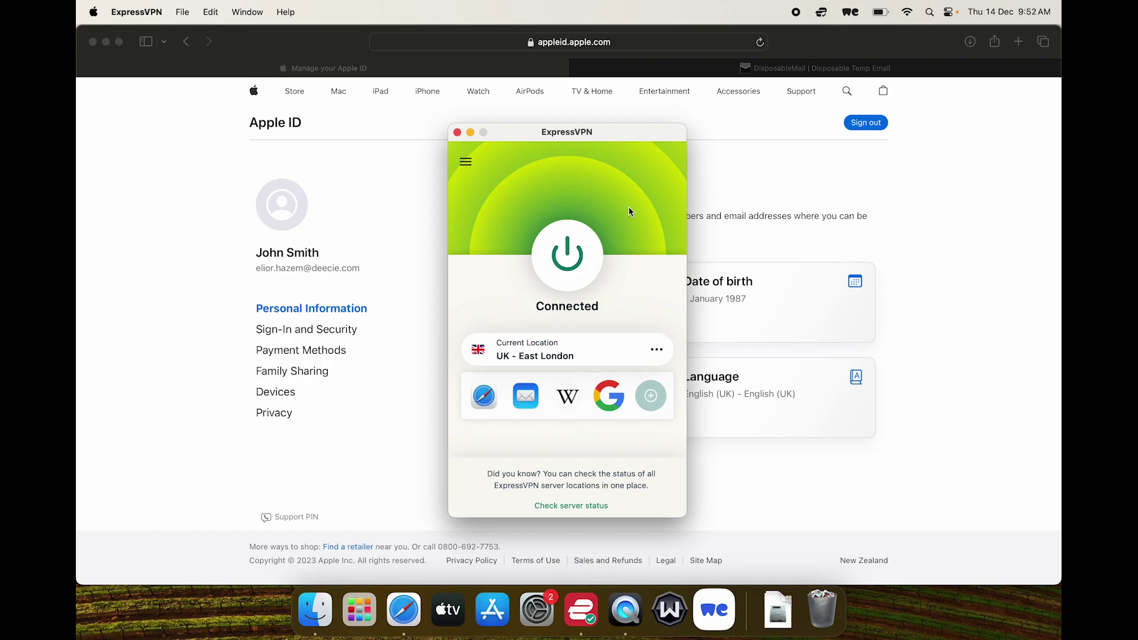